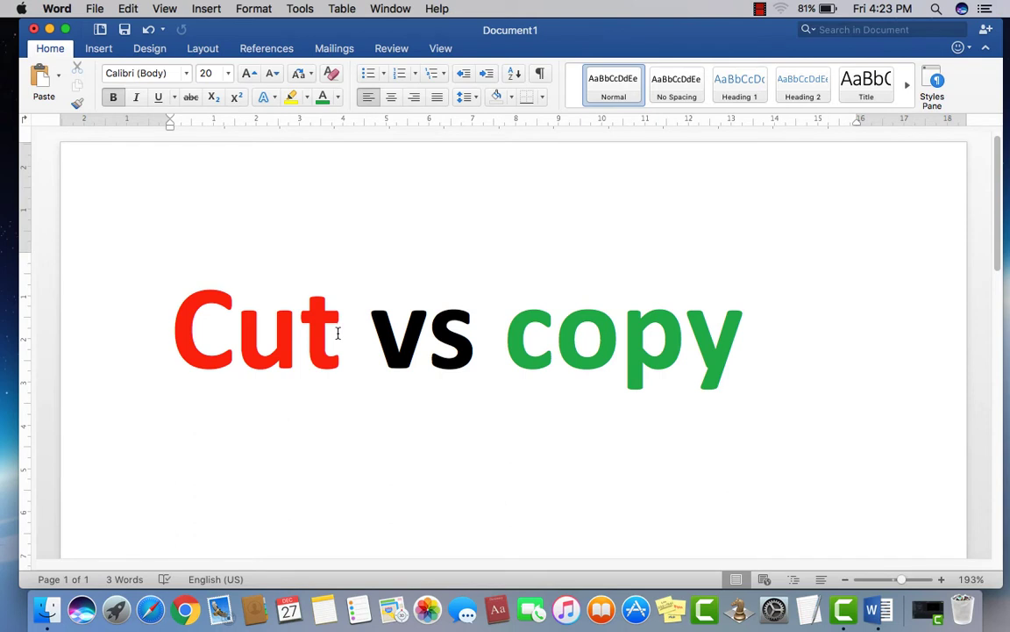
Highlight the words 'Cut' and 'copy' in the title, then return below the title
left_click_drag(337, 332, 200, 333)
left_click_drag(499, 346, 777, 356)
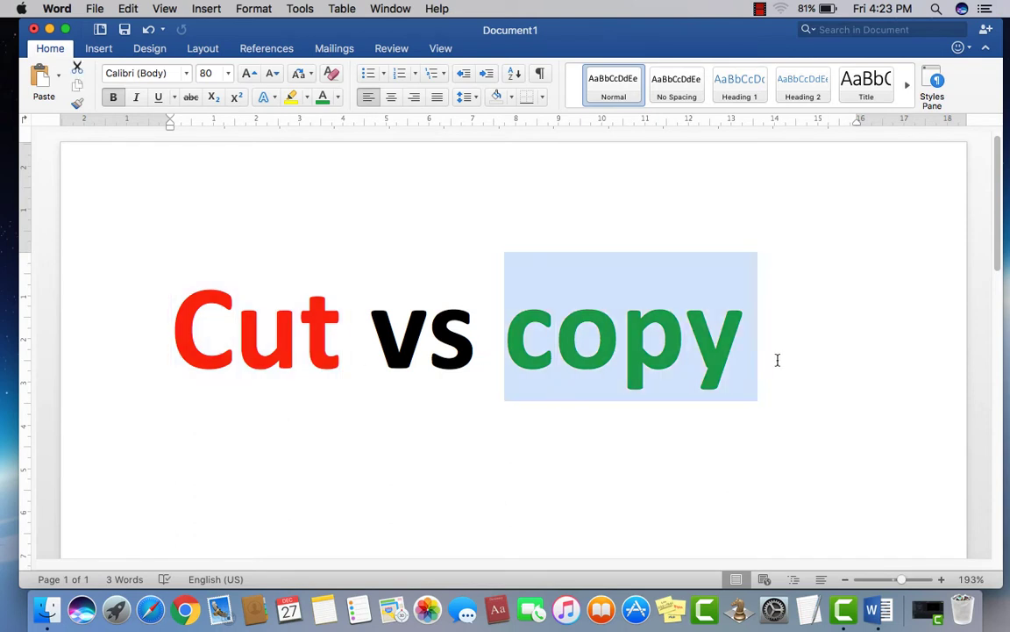
left_click(561, 435)
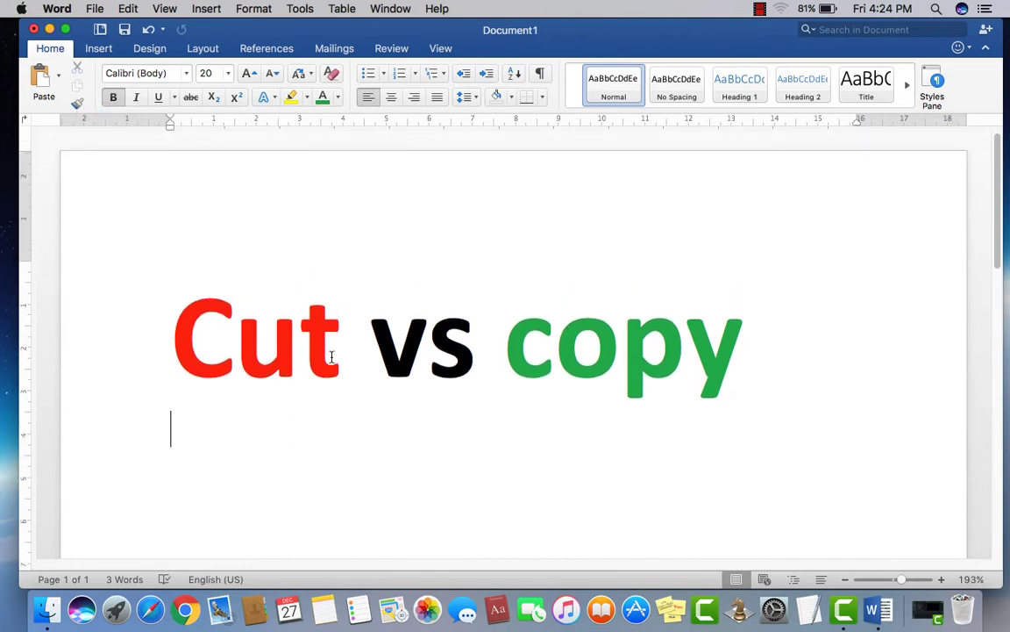
left_click_drag(341, 350, 210, 347)
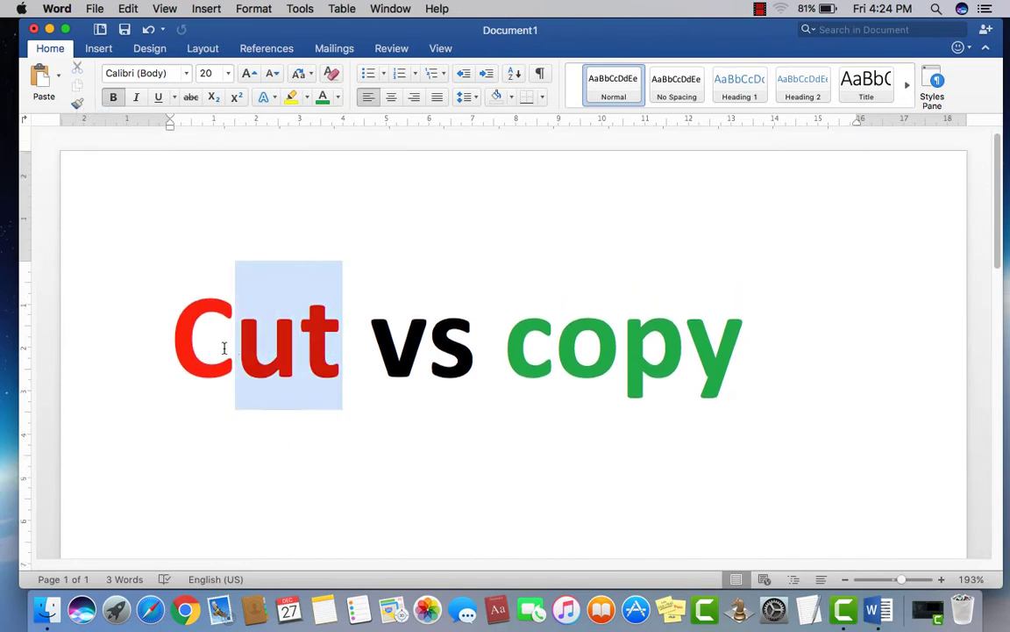
left_click(280, 442)
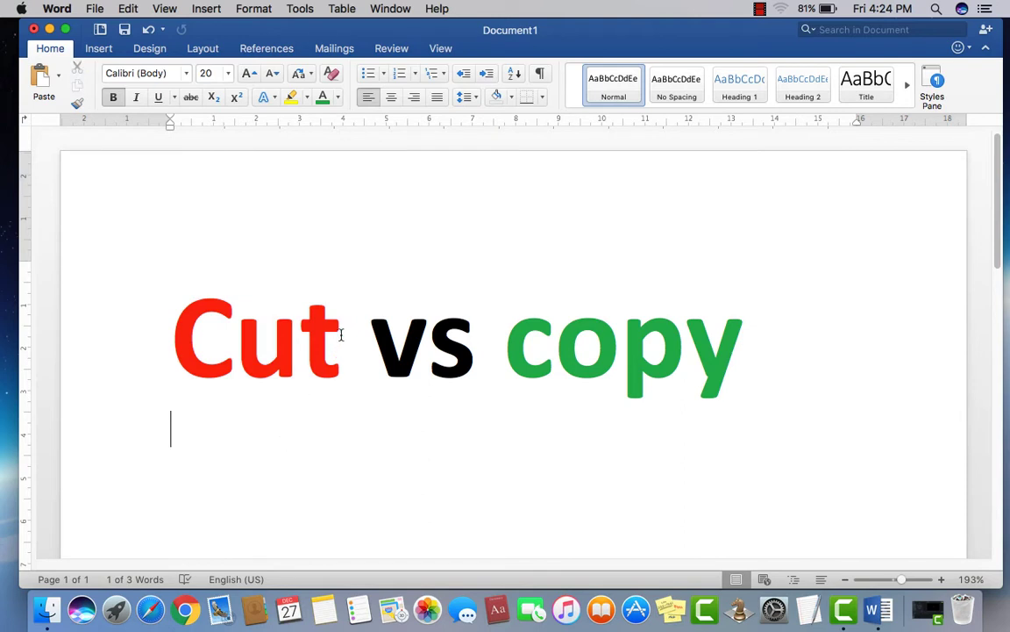
left_click_drag(342, 338, 158, 340)
left_click(261, 432)
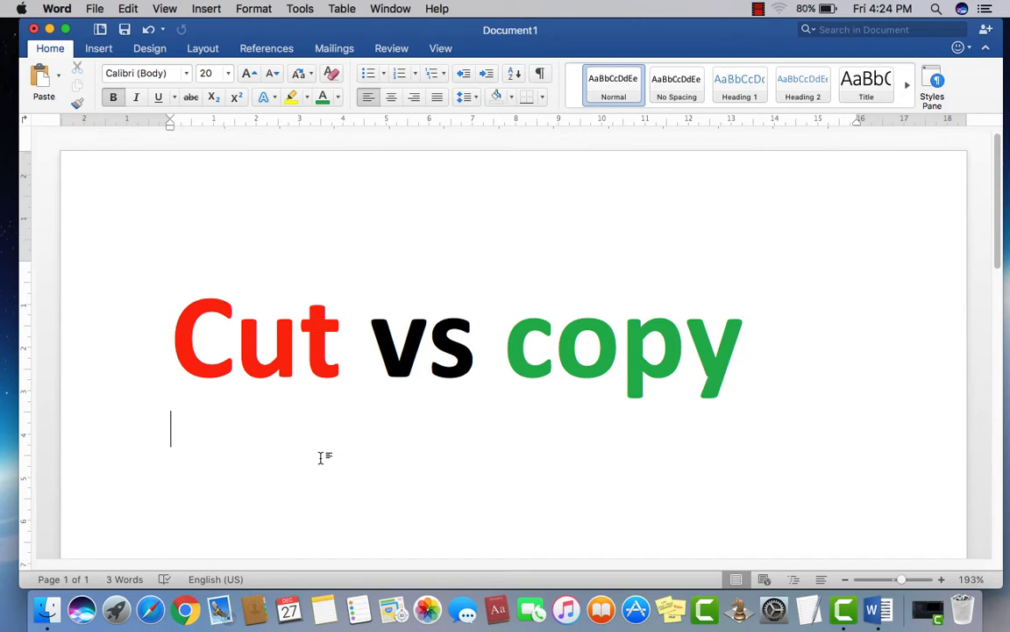
Undo the last change in the document
scroll(322, 457, "down", 1)
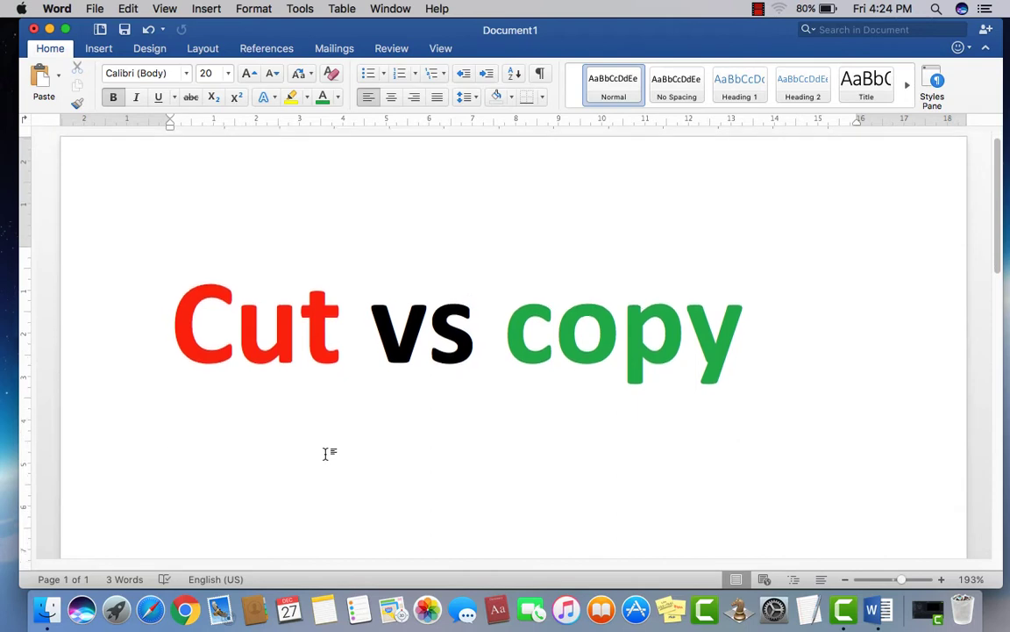
scroll(327, 453, "down", 2)
key("super+z")
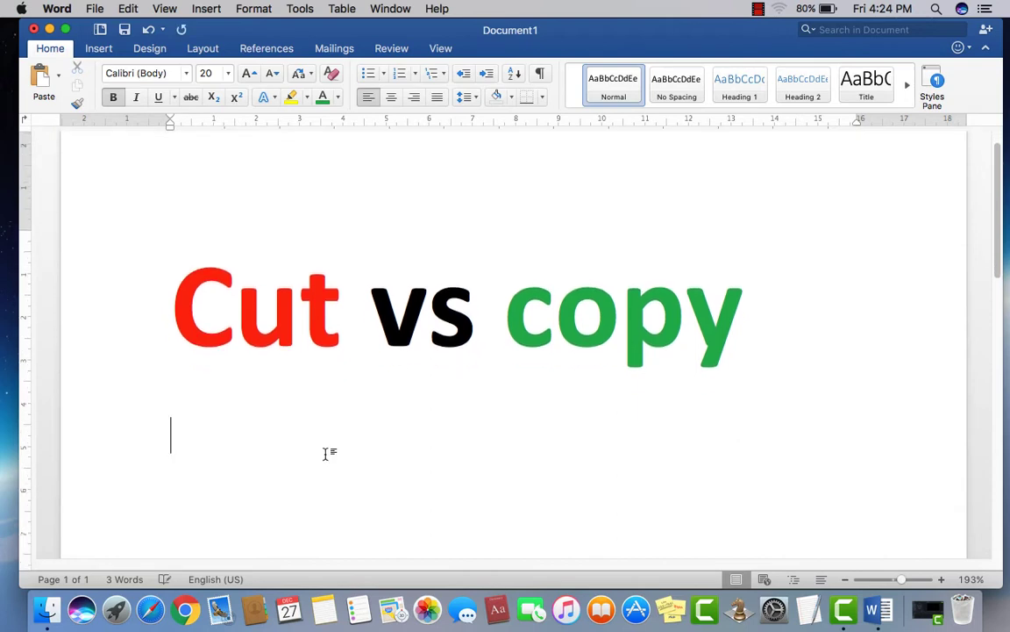
scroll(301, 432, "up", 3)
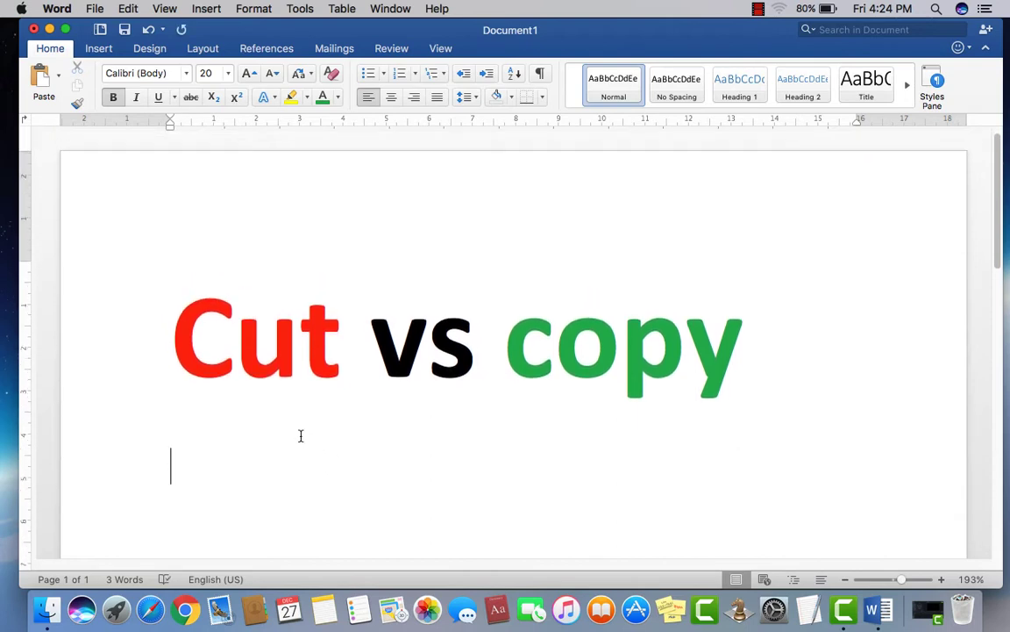
scroll(301, 429, "down", 2)
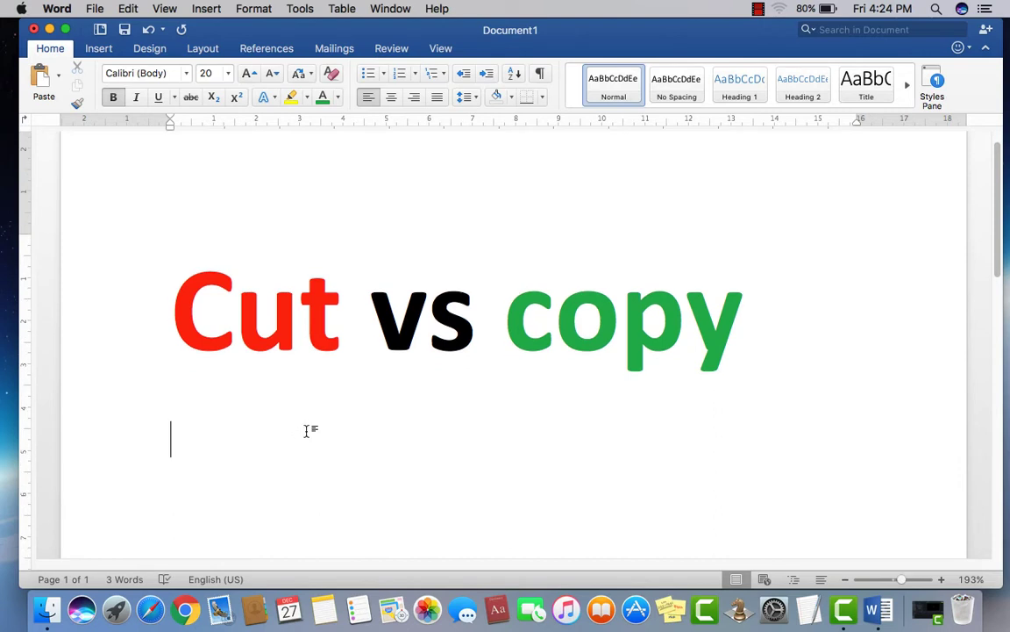
Type 'Macbook pro' followed by lines numbered 1, 2, 3 and 4
type("Mac")
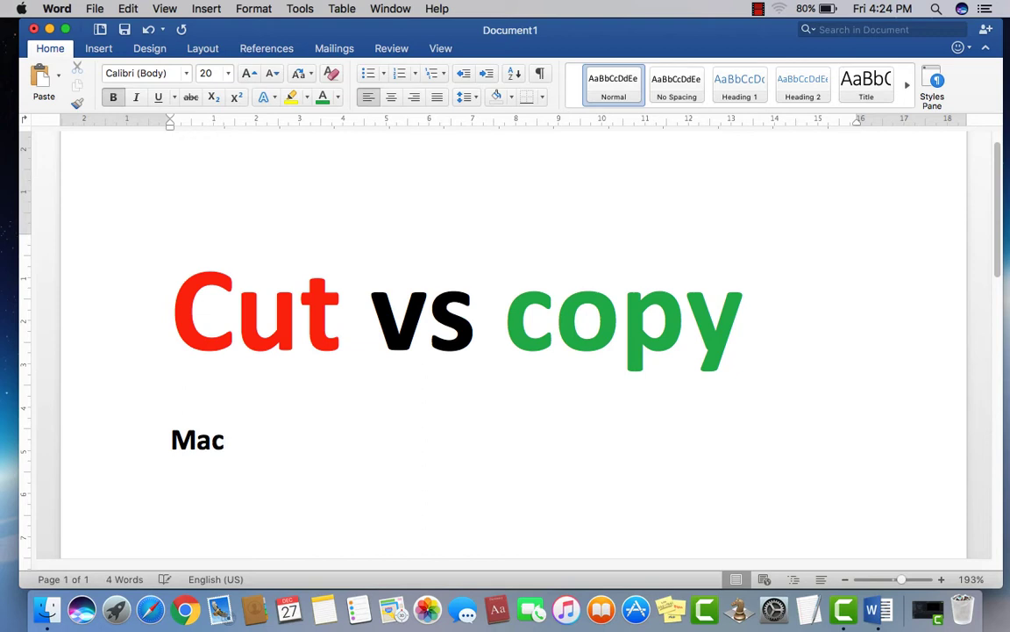
type("book pro")
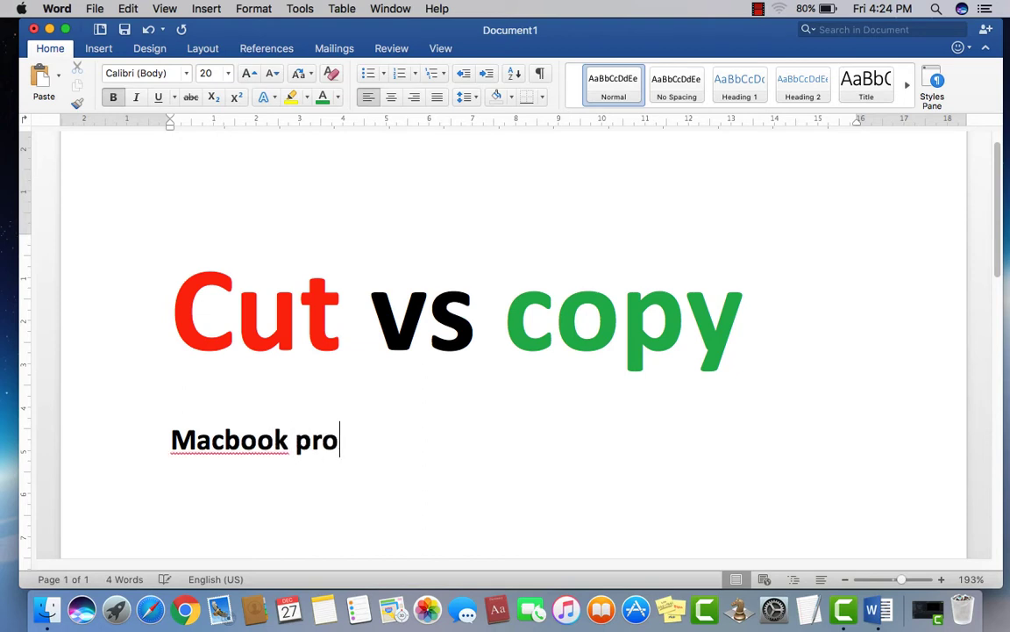
key("Return")
type("1")
key("Return")
type("2")
key("Return")
type("3")
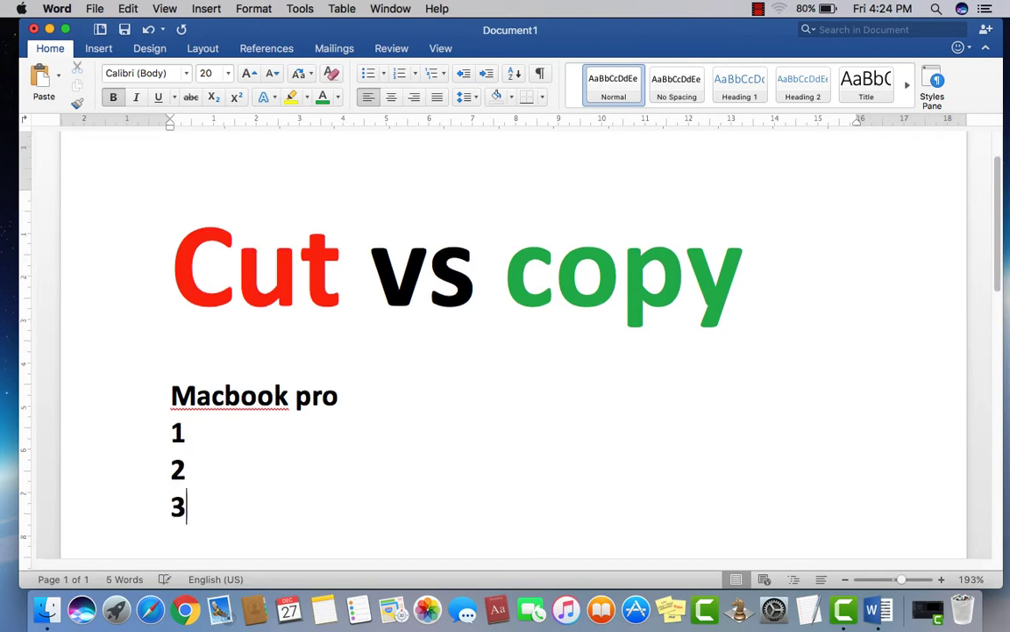
type(" 4")
key("Return")
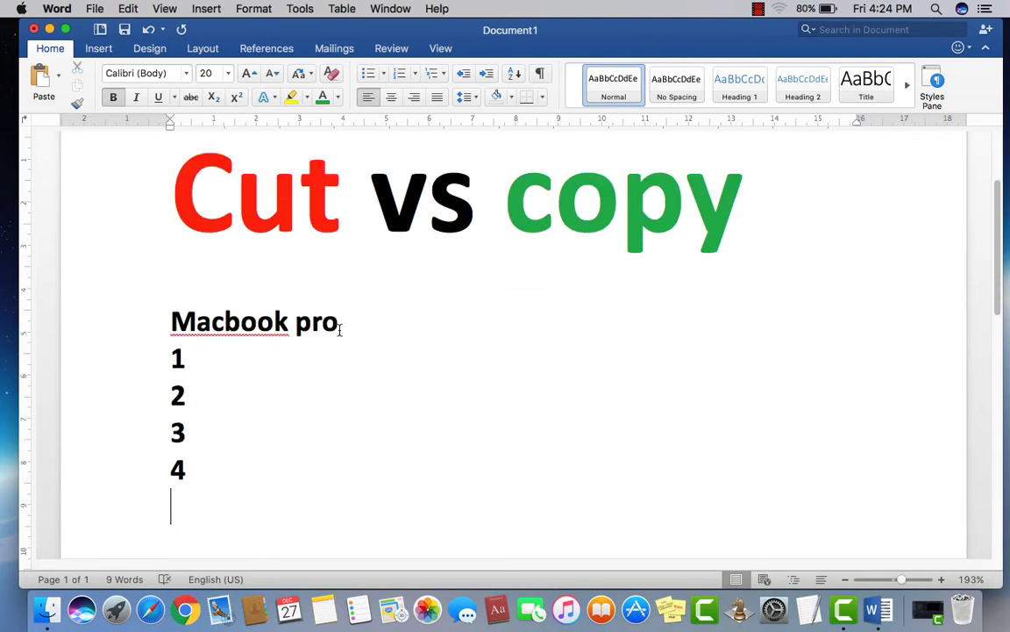
Select the Macbook pro line, then remove stray 'mac' letters typed below 4
triple_click(338, 325)
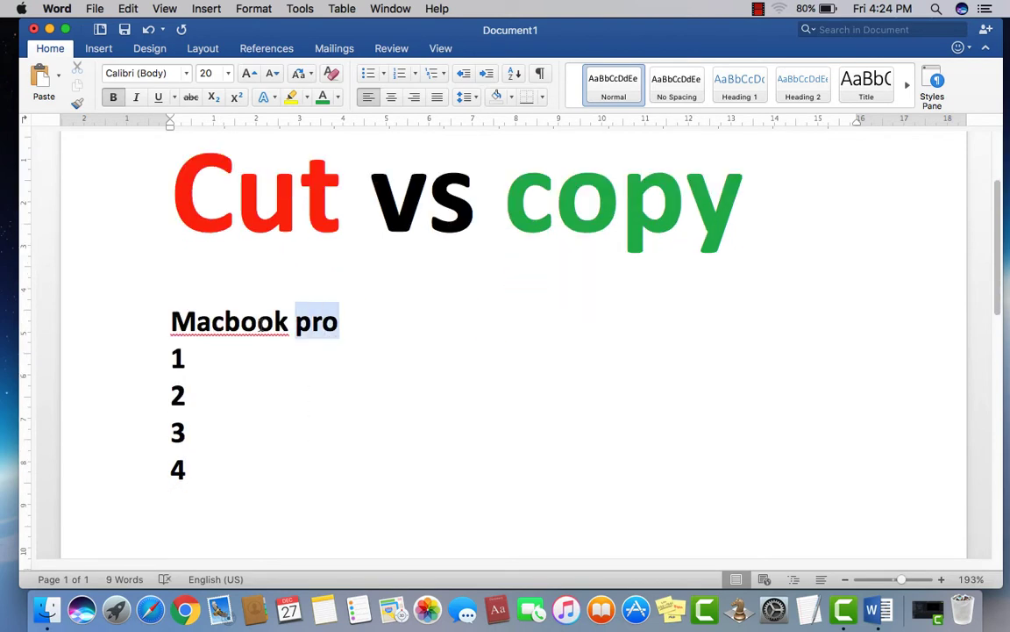
left_click(179, 509)
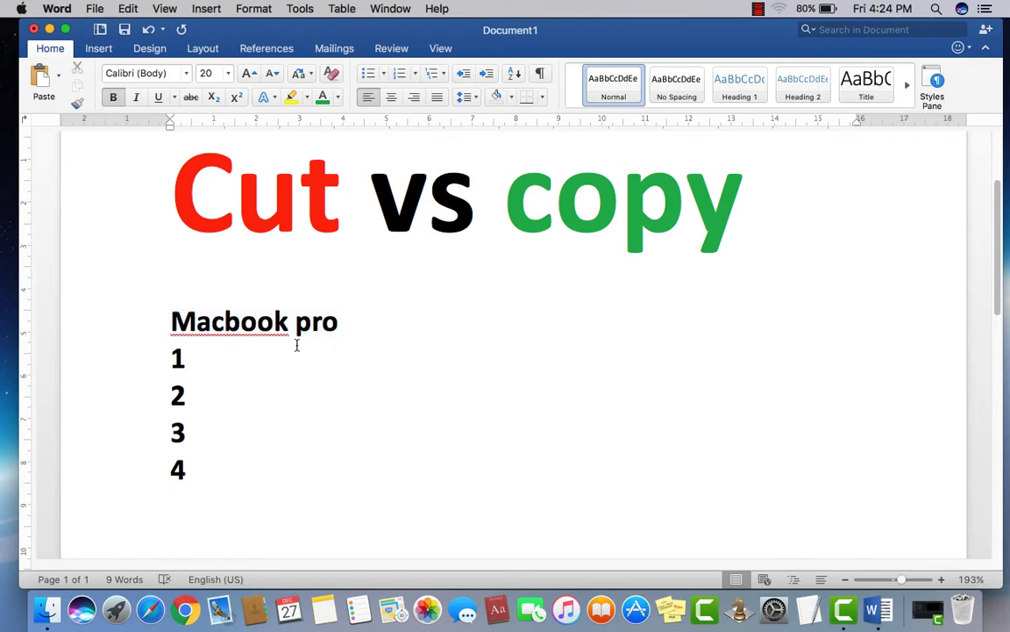
type("mac")
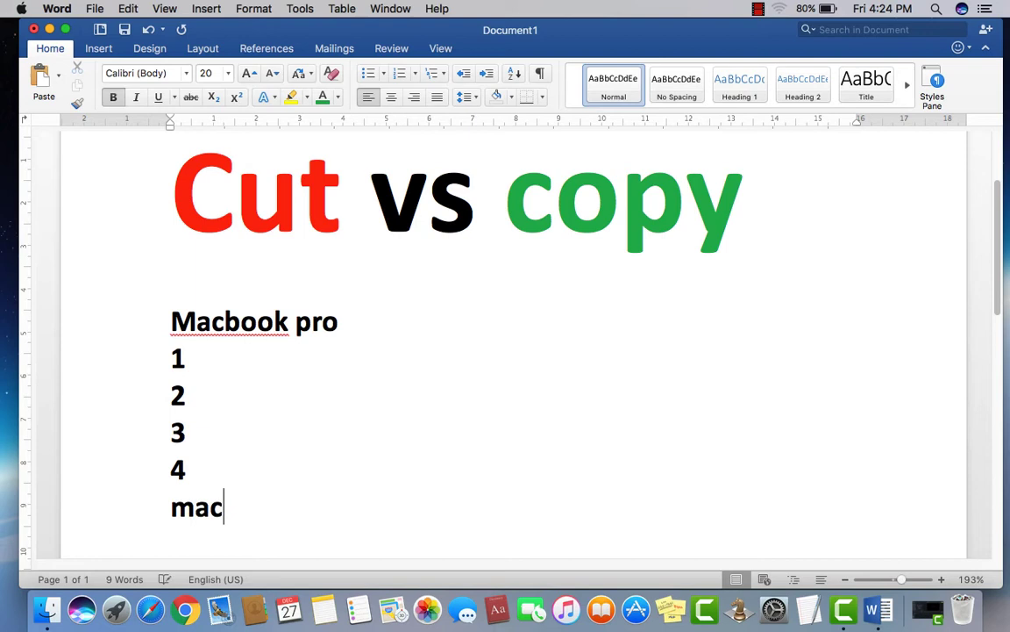
key("BackSpace")
key("BackSpace")
key("BackSpace")
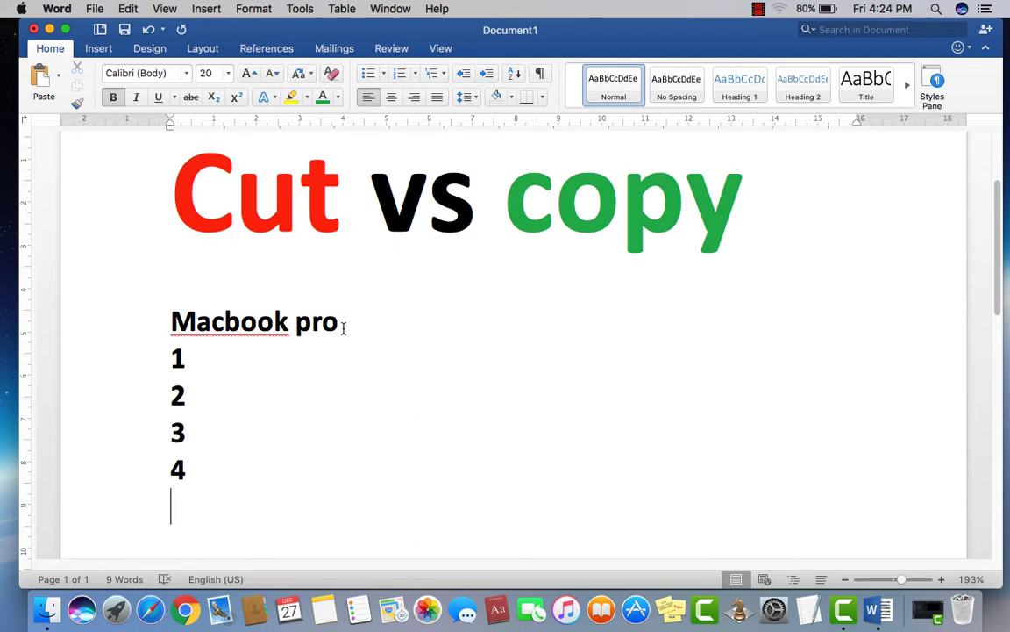
Copy the Macbook pro line and paste it on the empty line below 4
left_click_drag(345, 329, 198, 323)
left_click(182, 356)
mouse_move(351, 323)
left_mouse_down()
mouse_move(184, 342)
mouse_move(331, 316)
left_mouse_up()
left_click(183, 356)
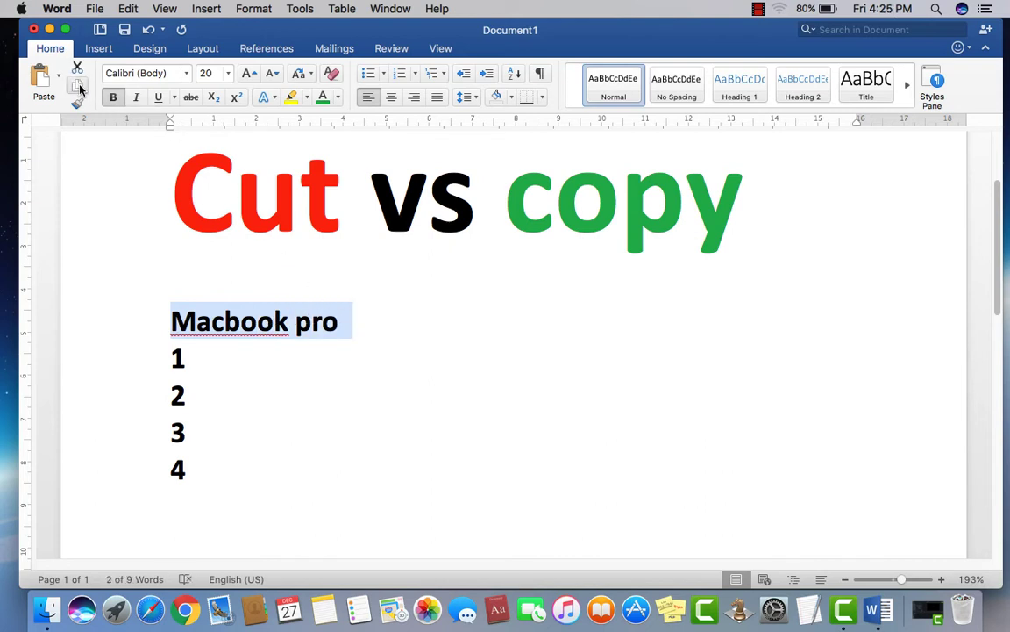
left_click(79, 89)
left_click(172, 510)
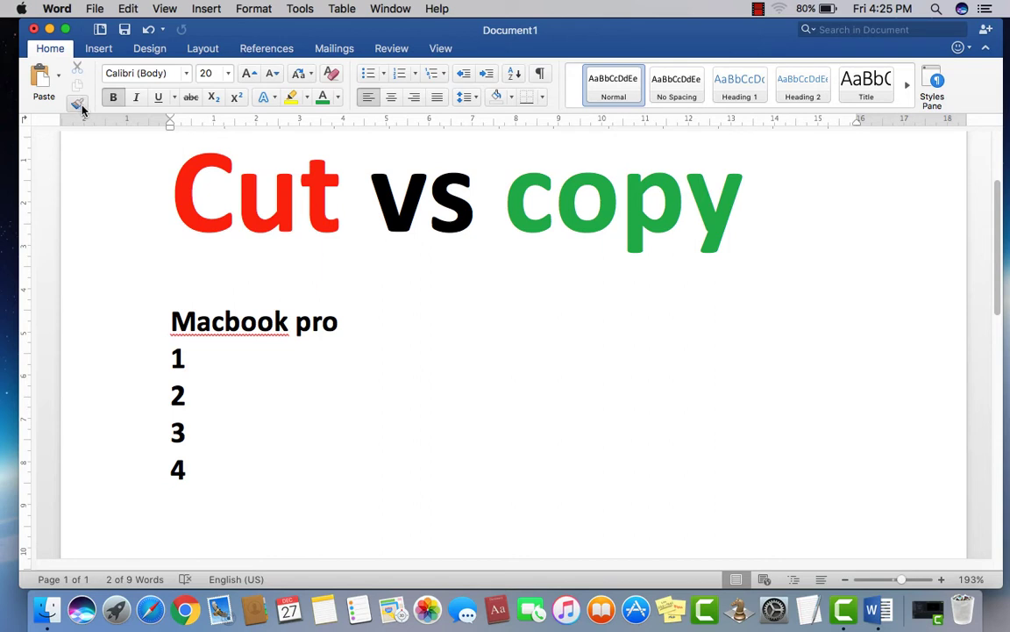
left_click(40, 76)
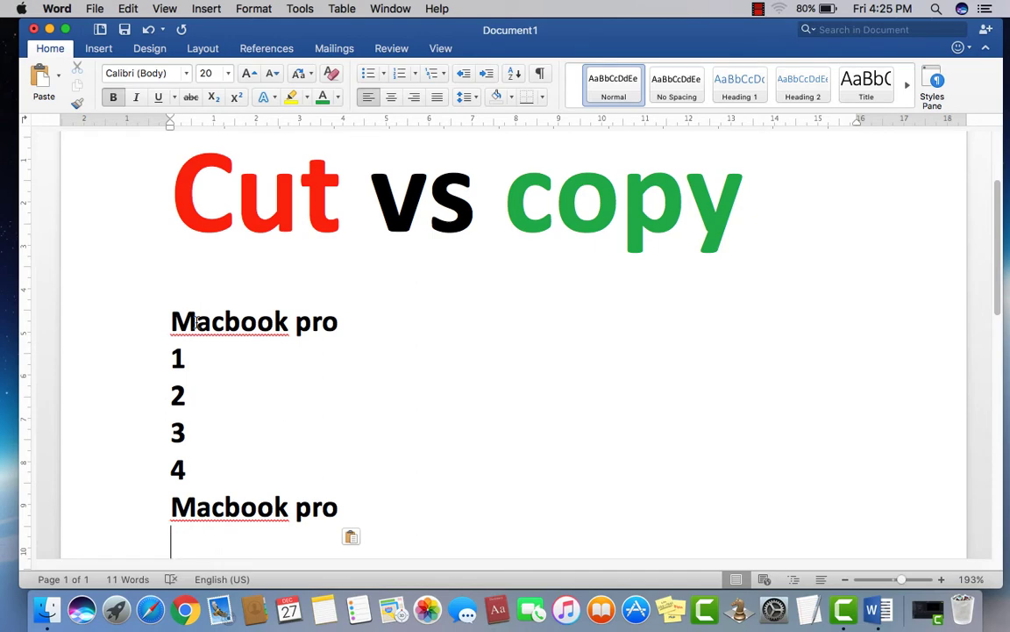
Select both Macbook pro lines and the title word 'copy' in turn, making no edits
left_click_drag(171, 321, 327, 333)
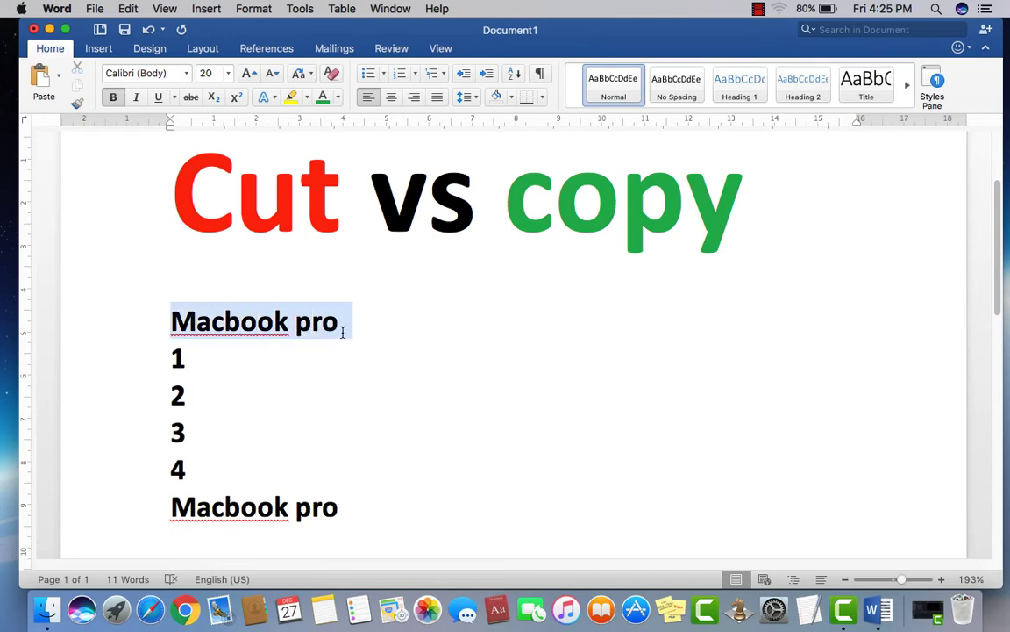
left_click(172, 507)
left_click_drag(172, 507, 338, 508)
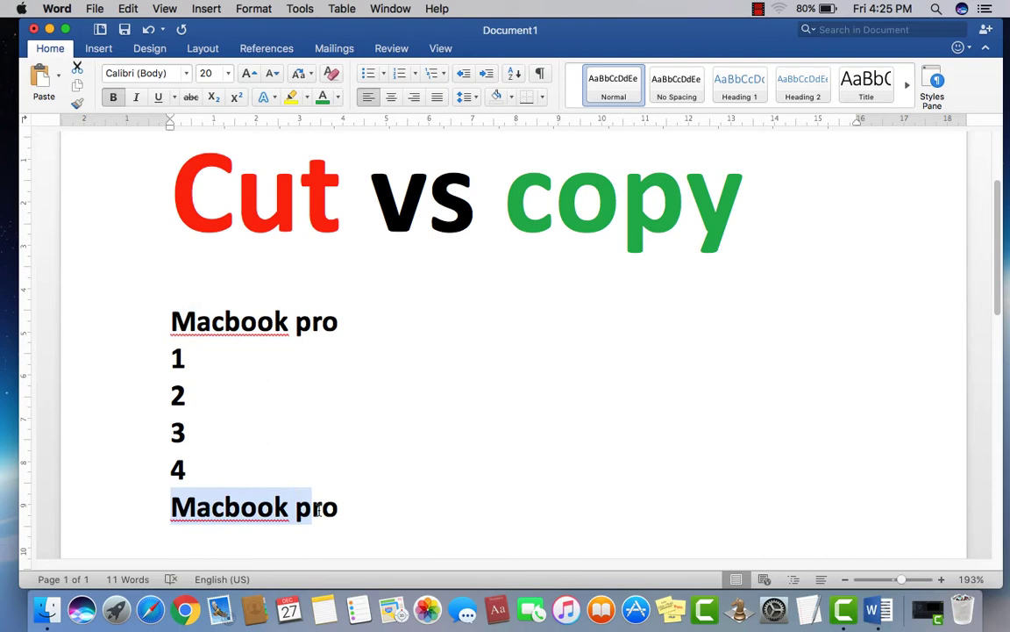
left_click(325, 436)
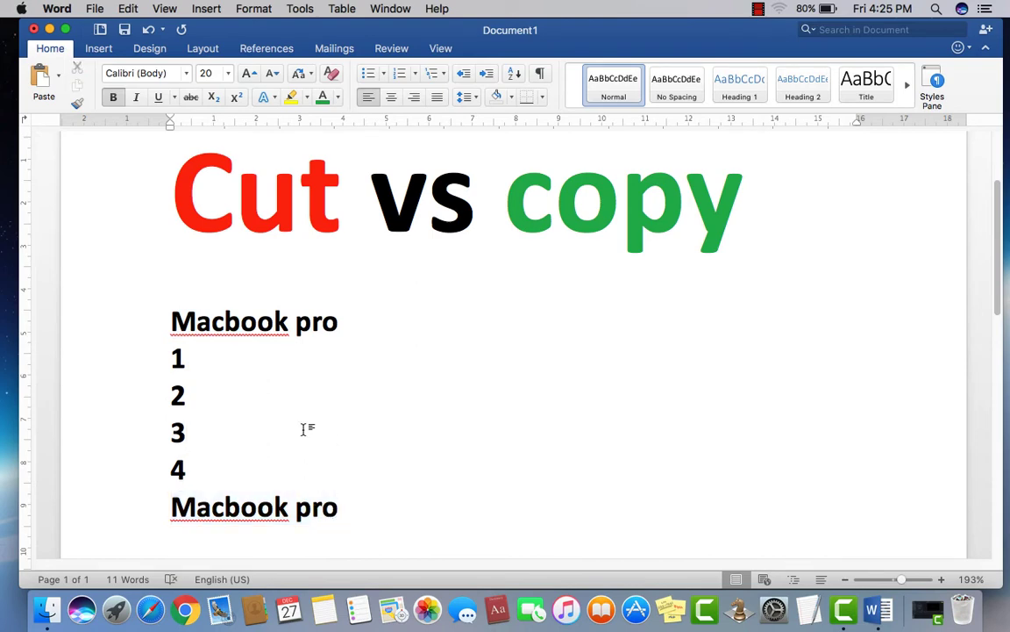
left_click(505, 200)
left_click_drag(543, 211, 730, 244)
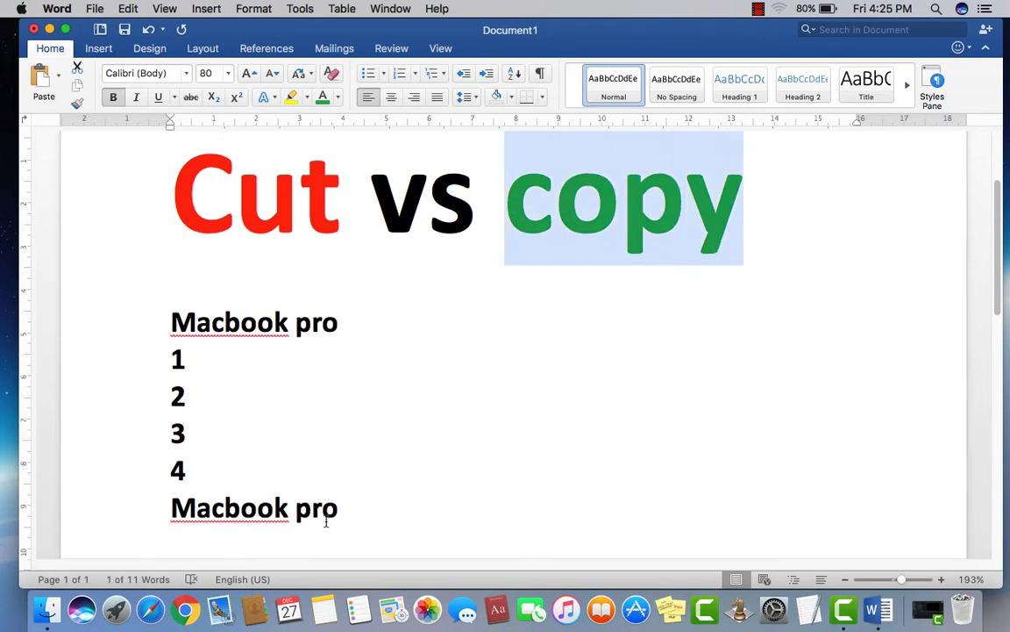
scroll(325, 522, "down", 2)
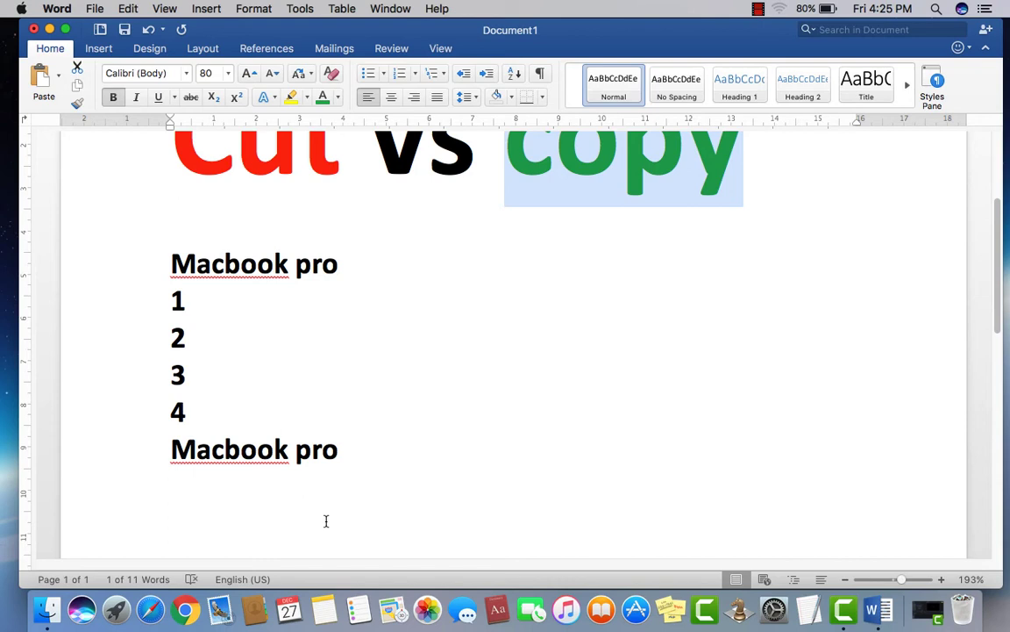
scroll(324, 522, "up", 2)
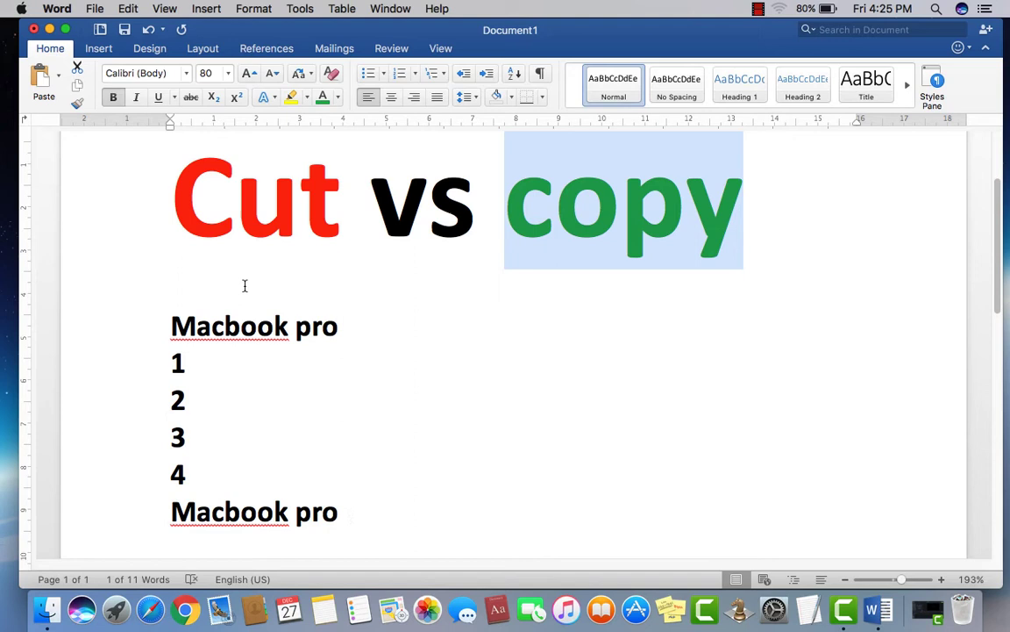
Cut the extra Macbook pro line from below the list
scroll(342, 511, "down", 2)
left_click_drag(167, 500, 165, 451)
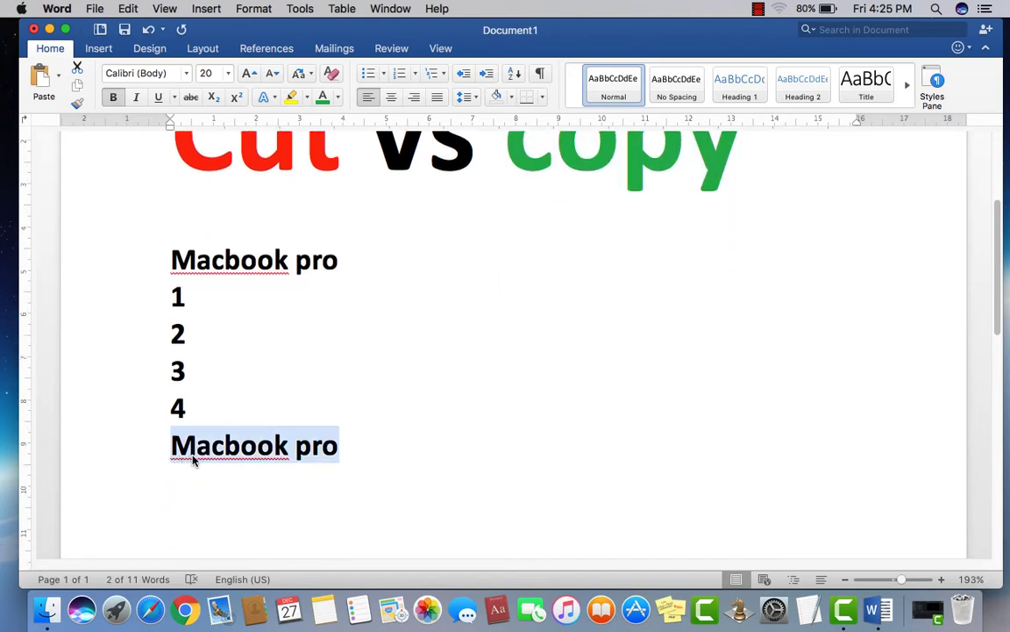
key("super+x")
scroll(235, 425, "up", 2)
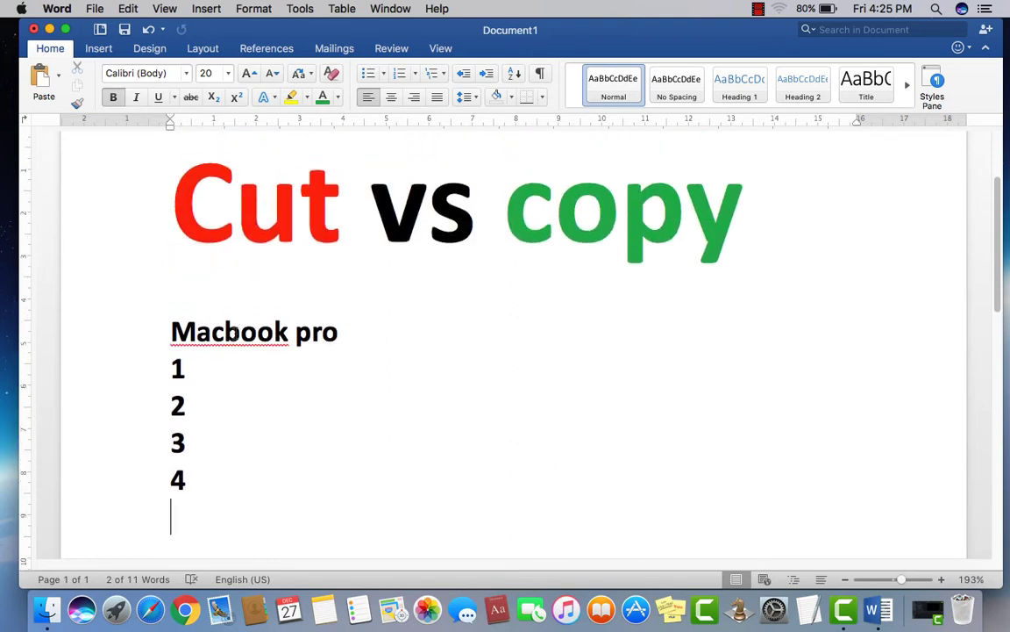
Capitalise the b so the top line reads 'MacBook pro', and add an empty line below 4
left_click(234, 332)
key("BackSpace")
type("B")
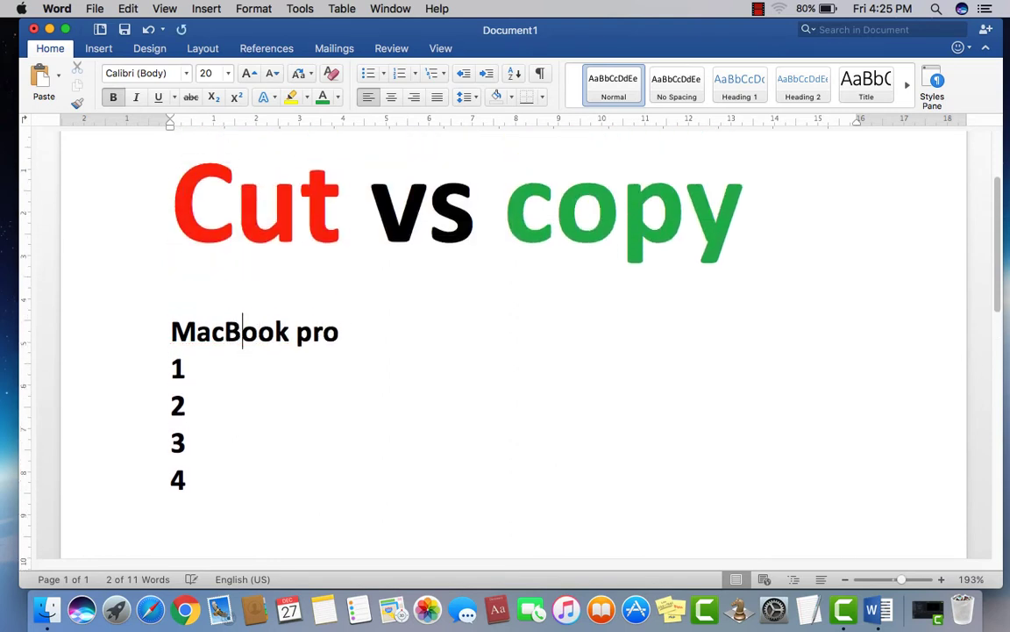
left_click(318, 468)
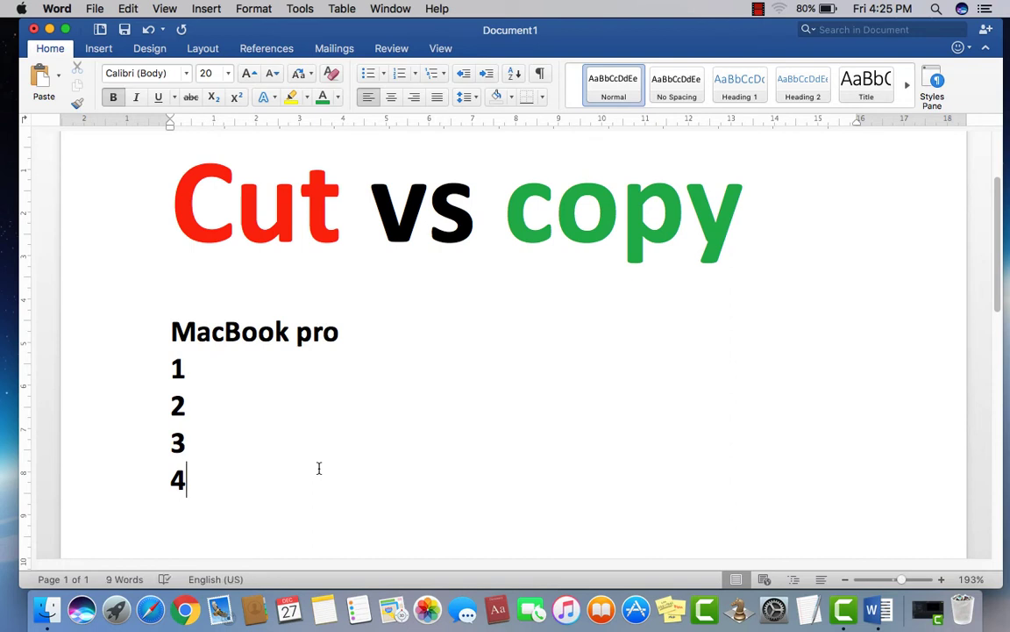
scroll(335, 360, "down", 1)
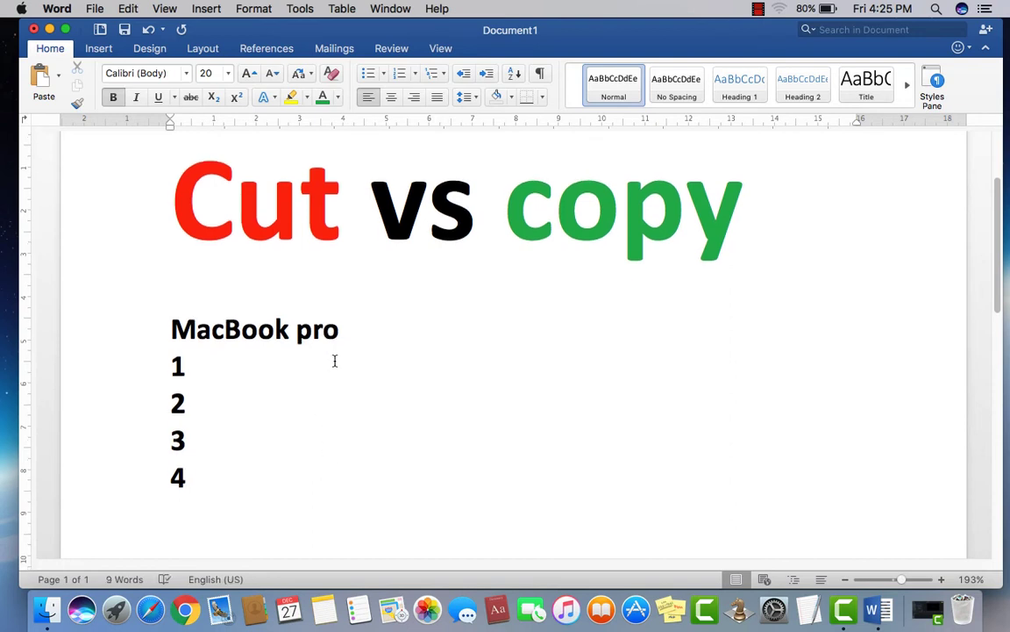
key("Return")
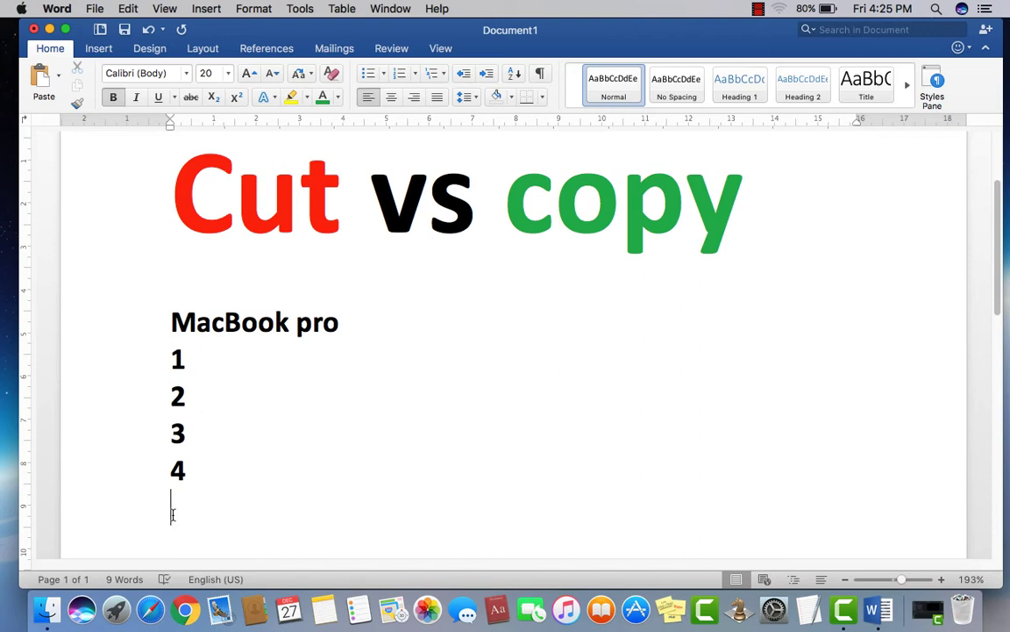
triple_click(342, 324)
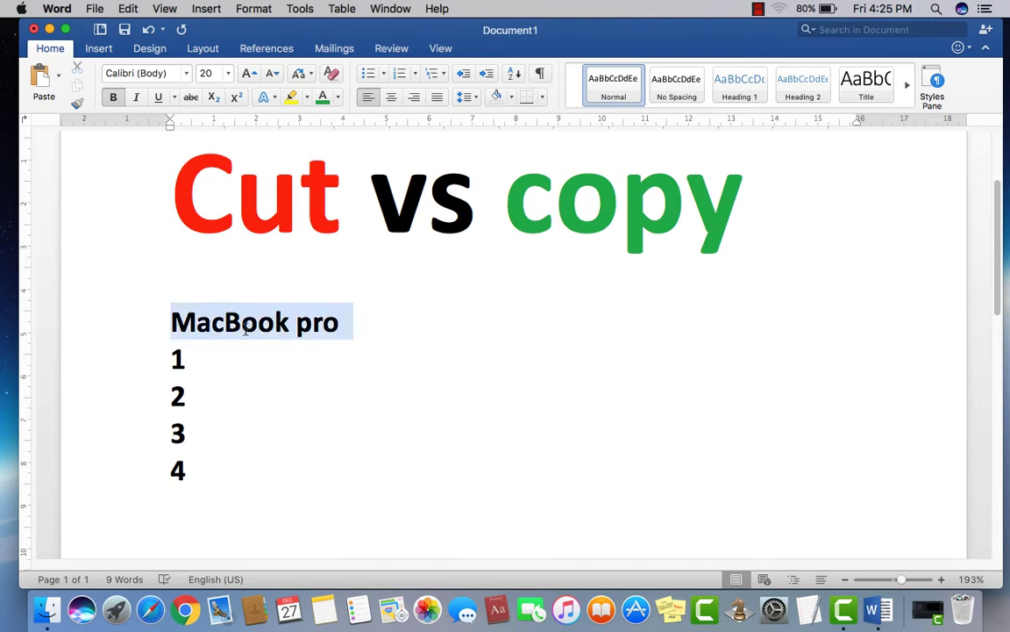
left_click(275, 386)
triple_click(341, 321)
key("super+x")
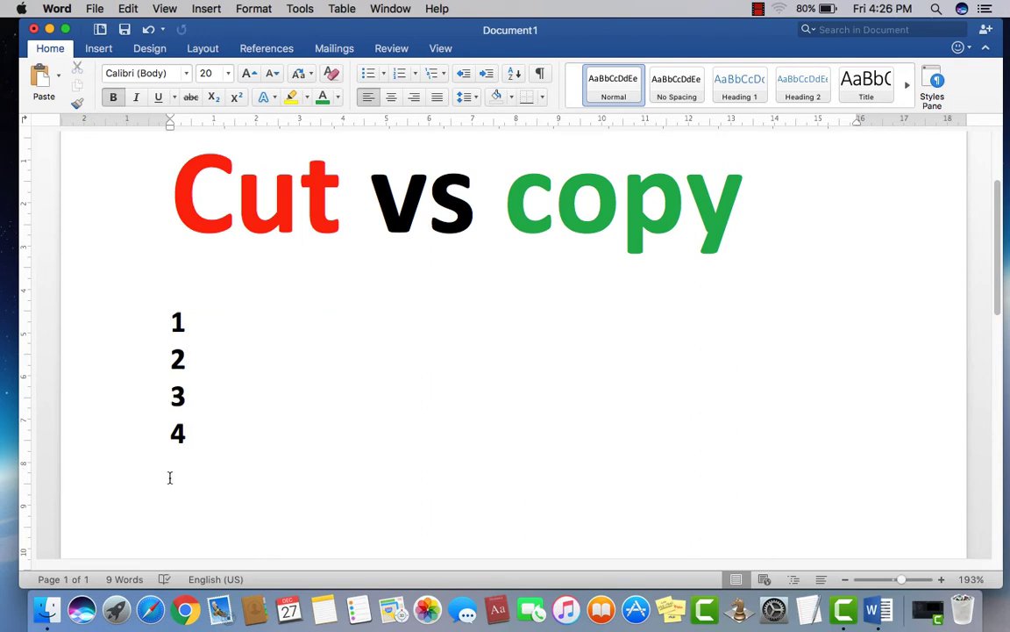
left_click(172, 479)
key("super+z")
left_click(343, 326)
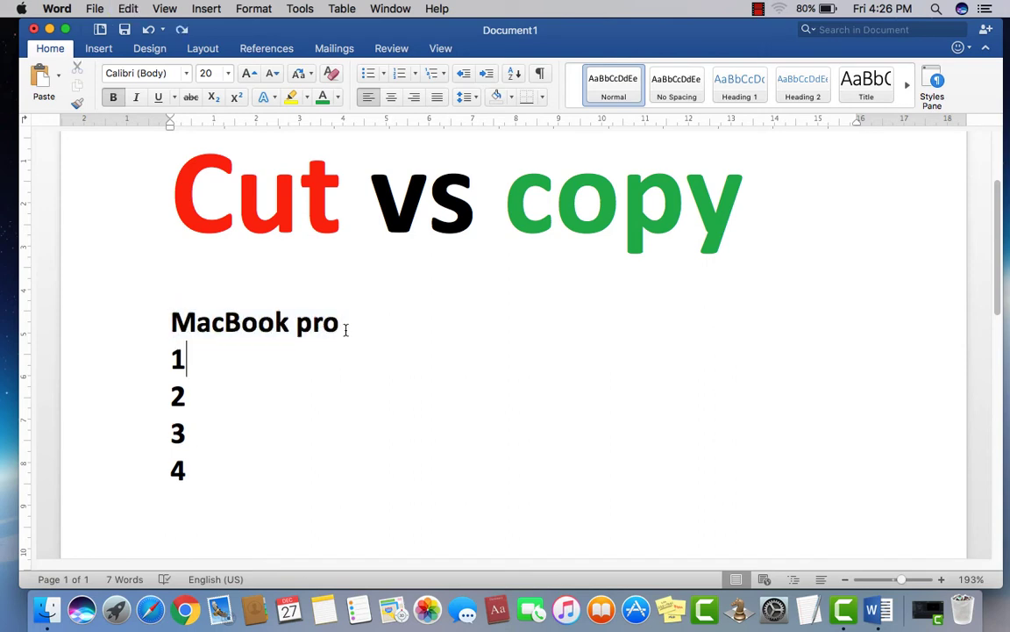
Cut the MacBook pro line from above the list and paste it below item 4
left_click_drag(346, 325, 192, 314)
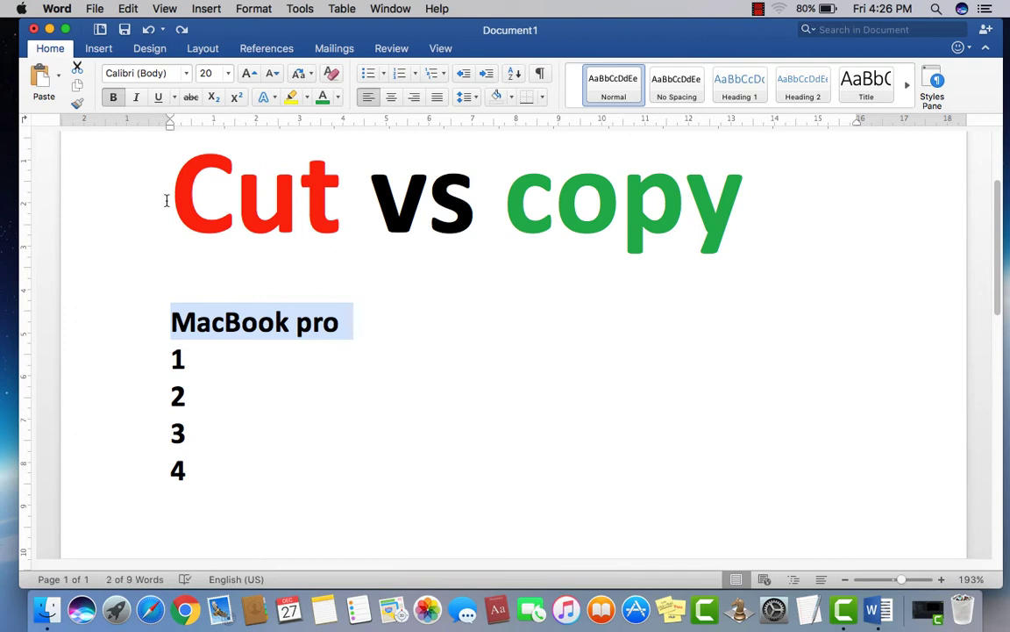
left_click(78, 70)
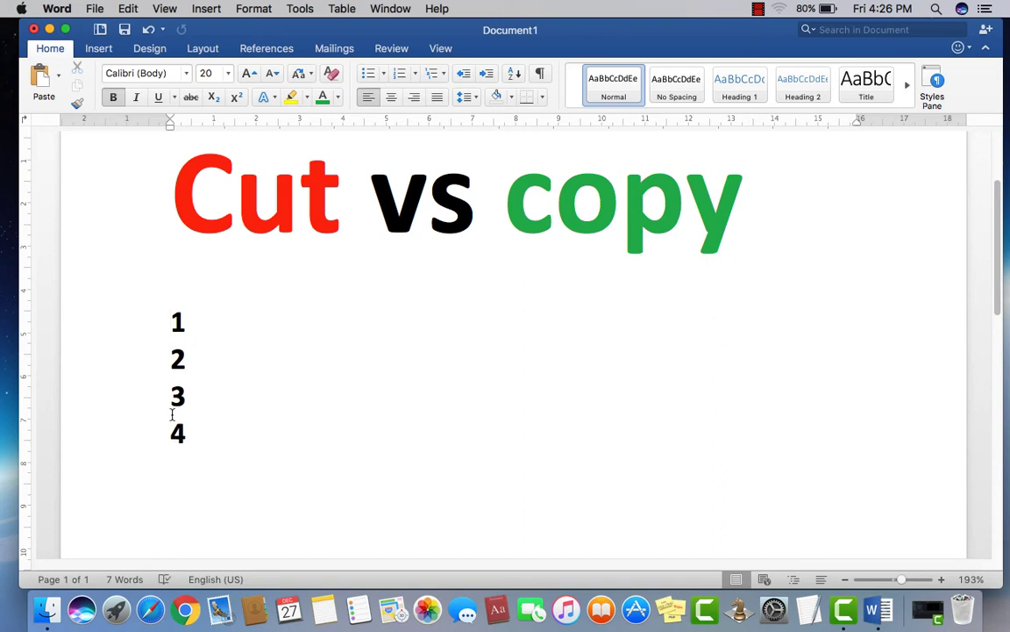
left_click(172, 463)
left_click(40, 78)
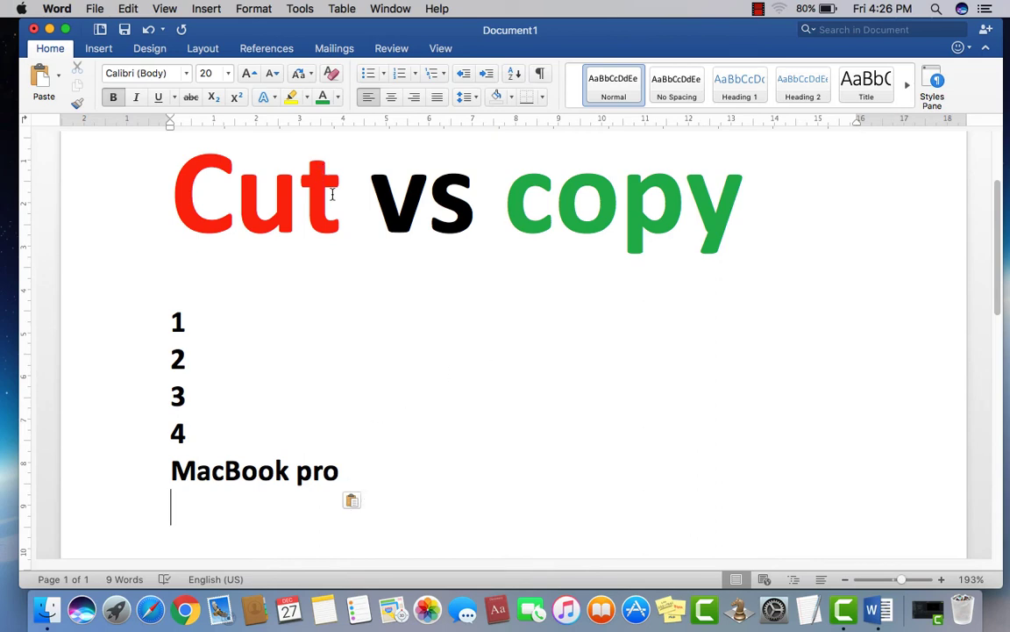
Select the red title word 'Cut', the MacBook pro line, and the green title word 'copy'
left_click_drag(332, 194, 172, 190)
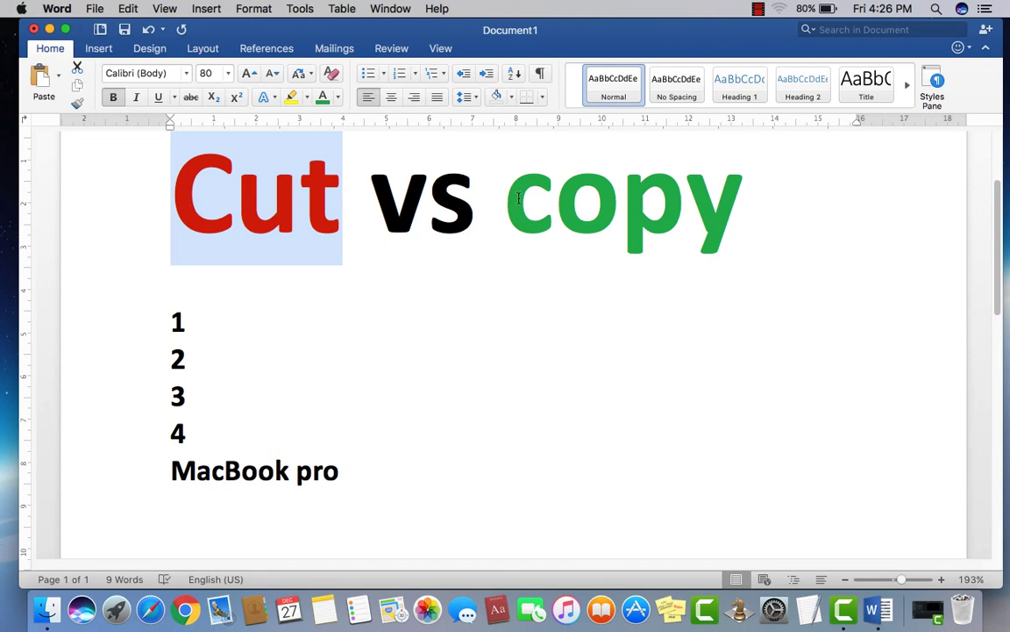
left_click(295, 209)
left_click_drag(295, 209, 179, 208)
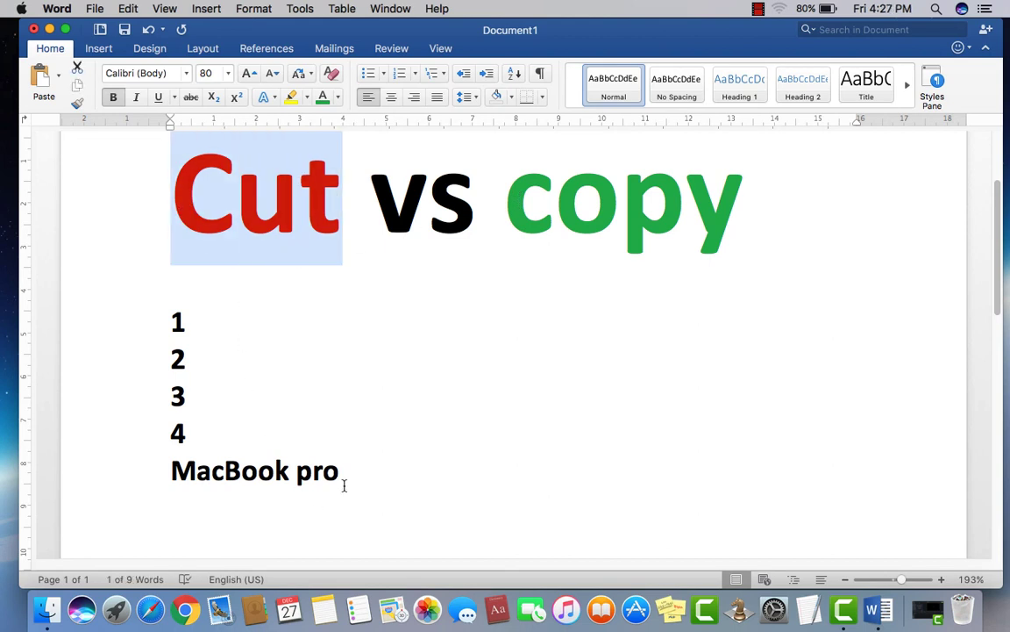
left_click_drag(351, 473, 209, 469)
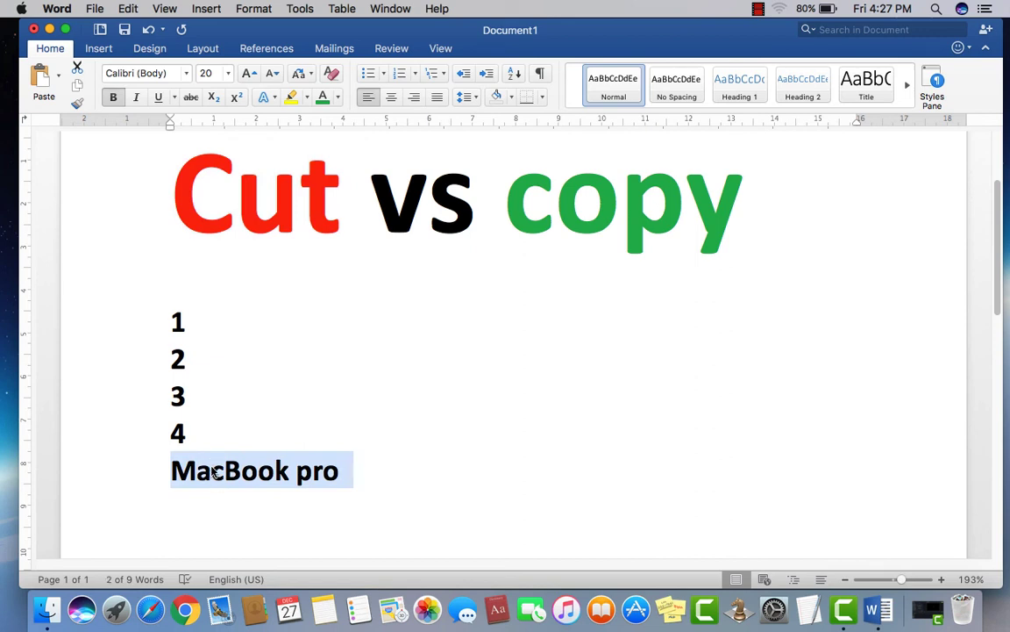
left_click(517, 214)
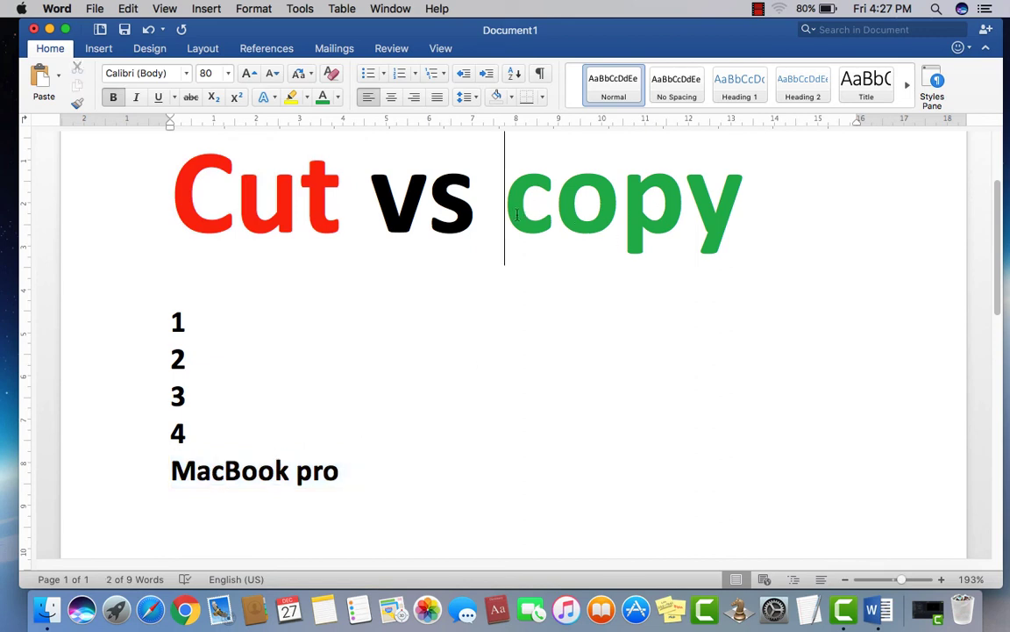
left_click_drag(550, 212, 733, 222)
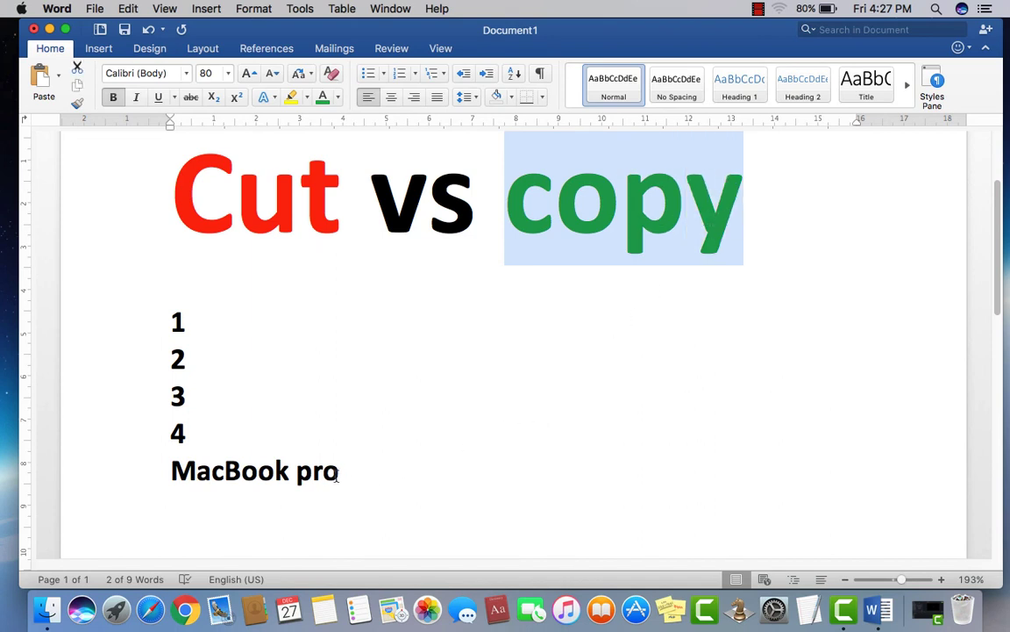
Copy the MacBook pro line and paste it three times below the list
left_click_drag(341, 475, 168, 474)
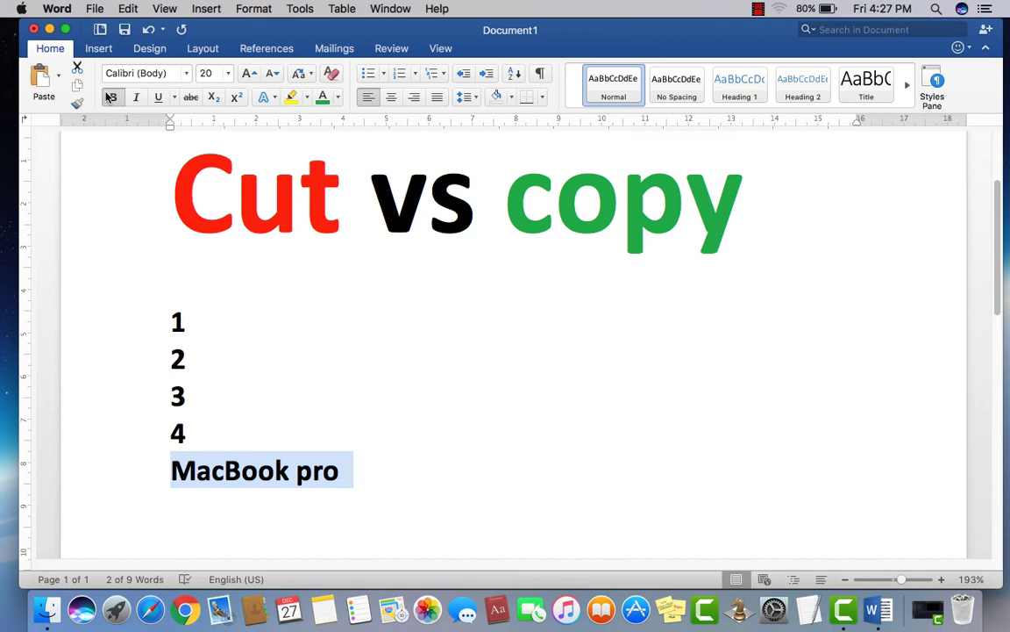
left_click(79, 88)
left_click(217, 511)
left_click(45, 78)
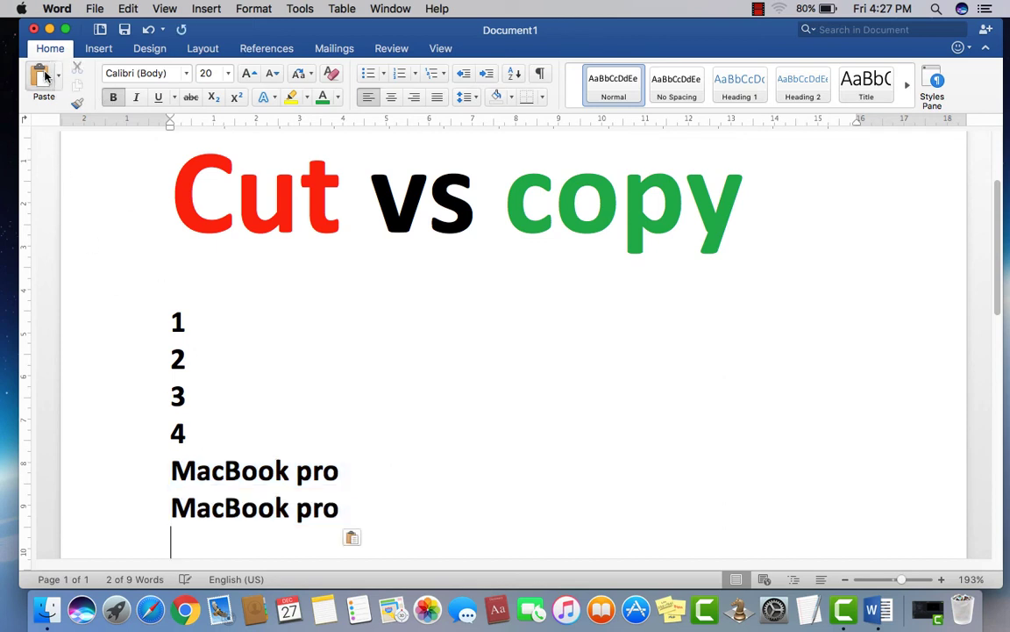
left_click(46, 78)
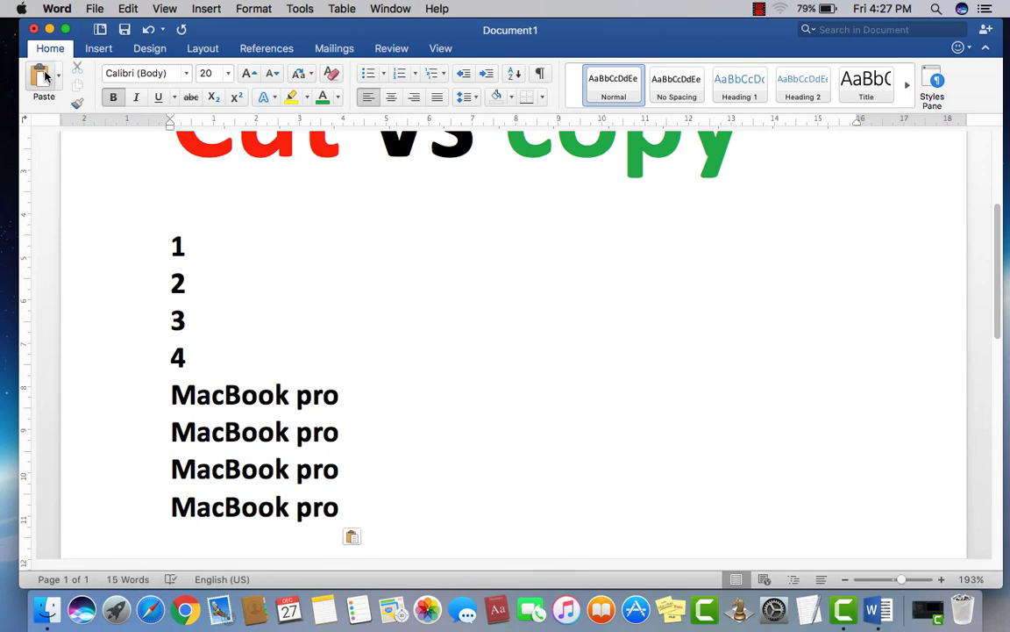
scroll(324, 355, "down", 1)
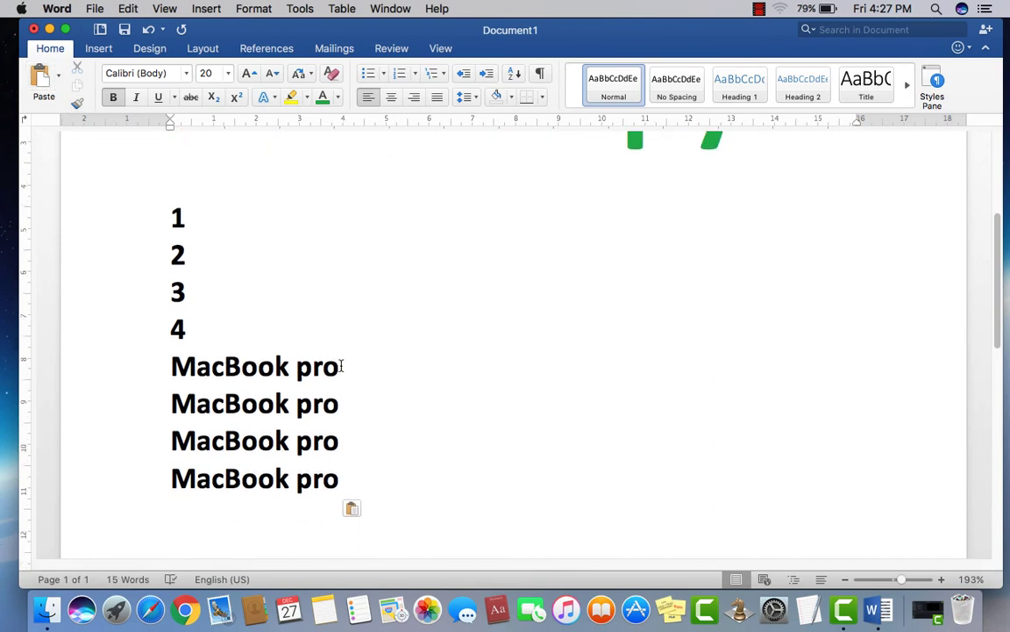
scroll(342, 363, "down", 3)
scroll(343, 363, "up", 3)
scroll(340, 372, "up", 5)
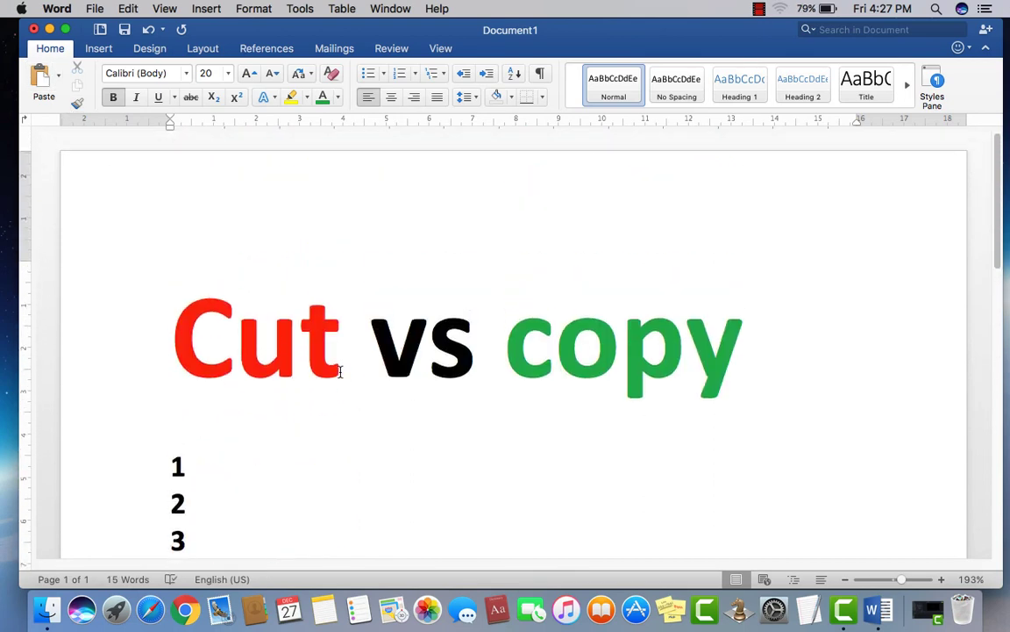